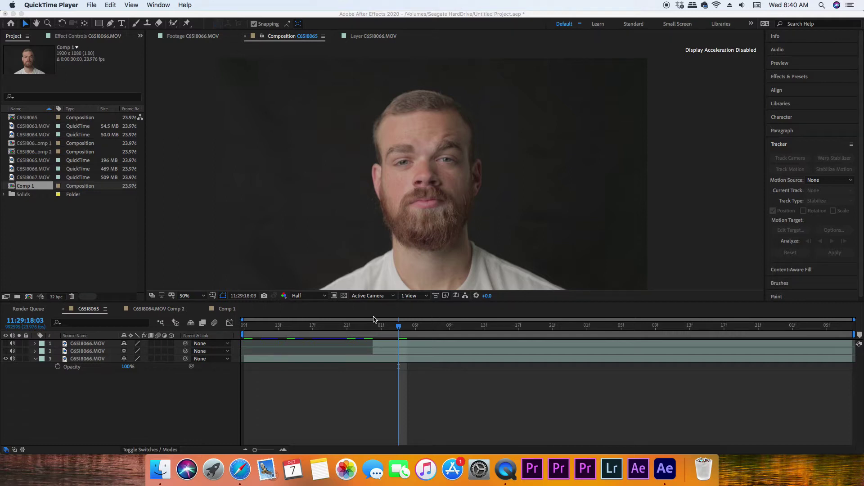
click(7, 355)
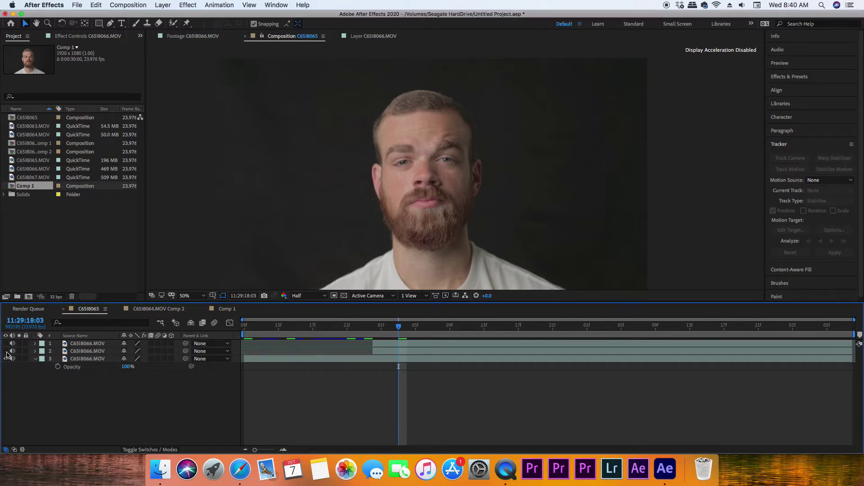
click(6, 354)
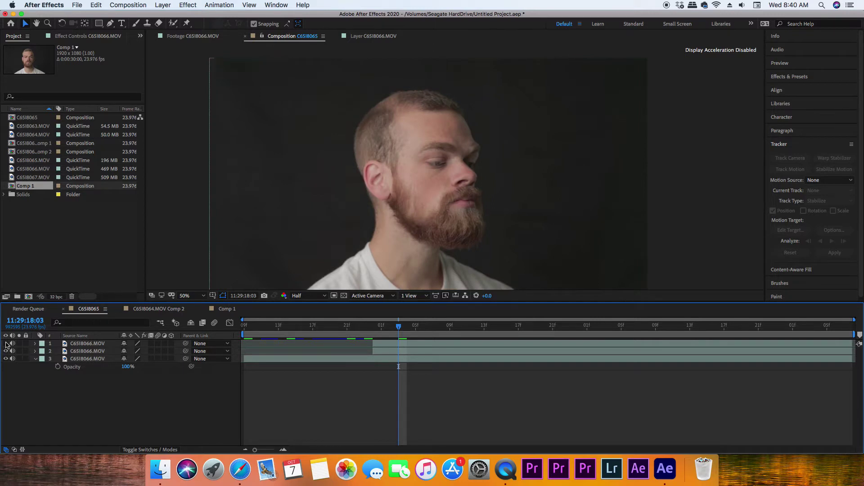
click(6, 344)
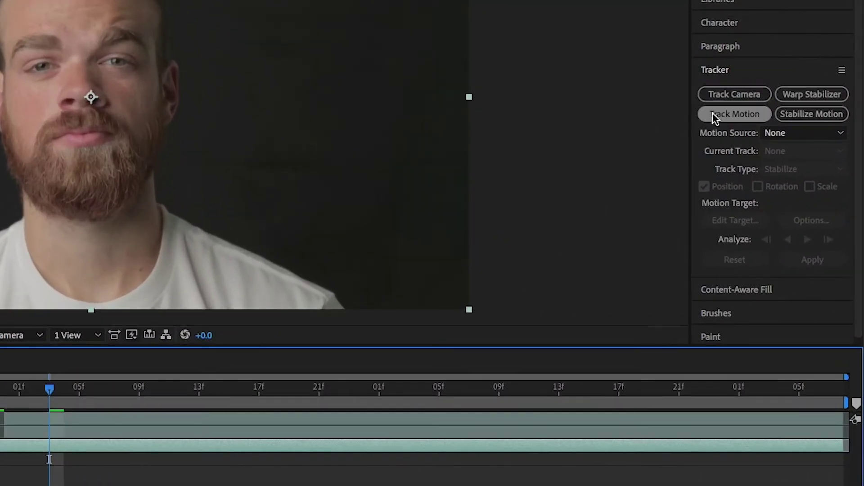
Step: Track the nose of the bottom portrait clip forward with Track Point 1
click(785, 159)
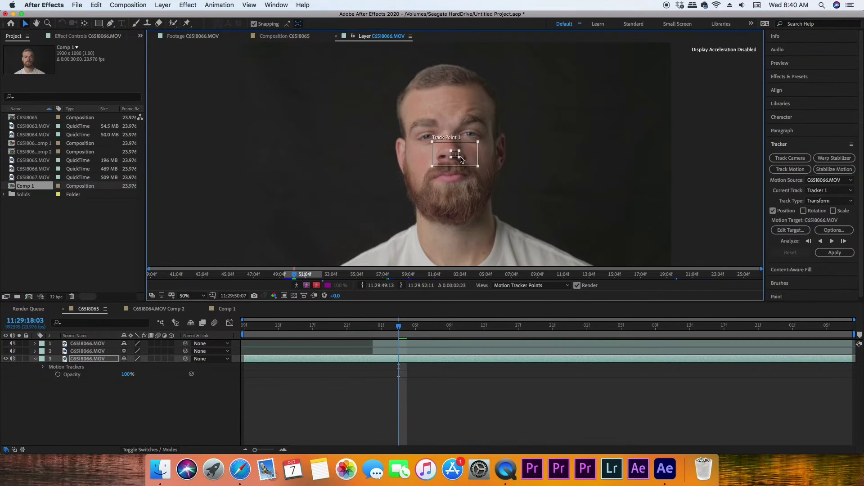
drag(147, 88, 139, 90)
click(807, 243)
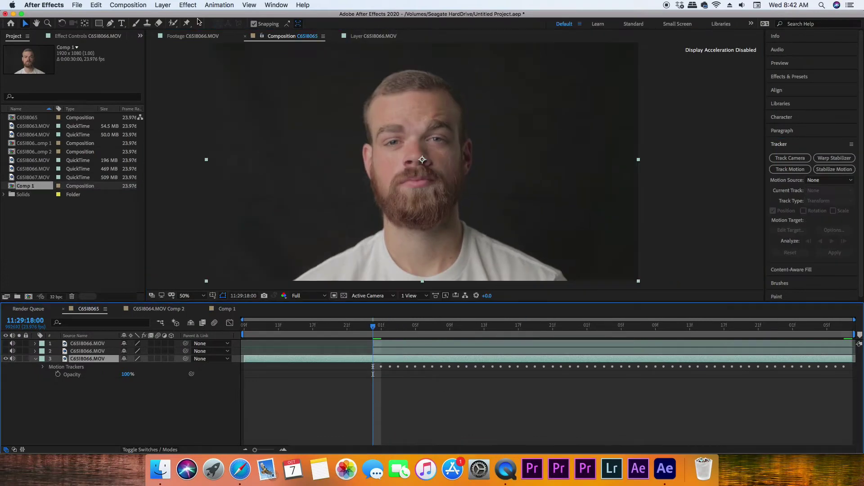
Step: Create Null 5 and apply the nose tracking data to it as the edit target
click(162, 5)
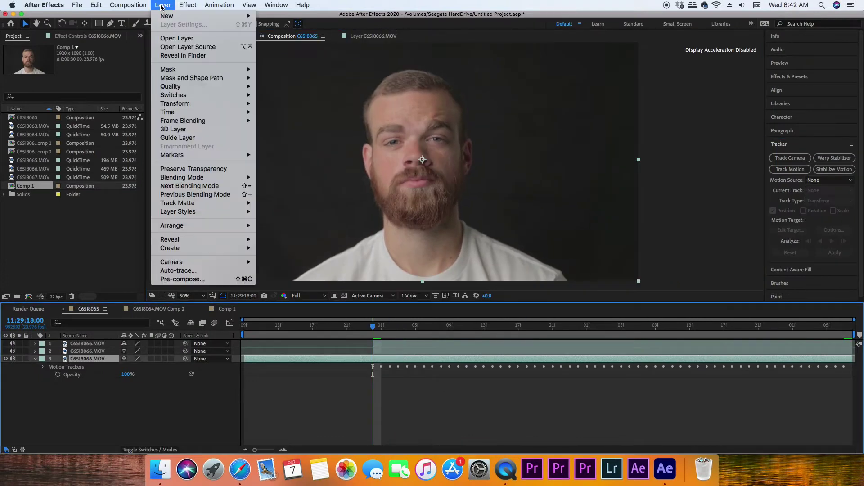
mouse_move(205, 17)
click(293, 53)
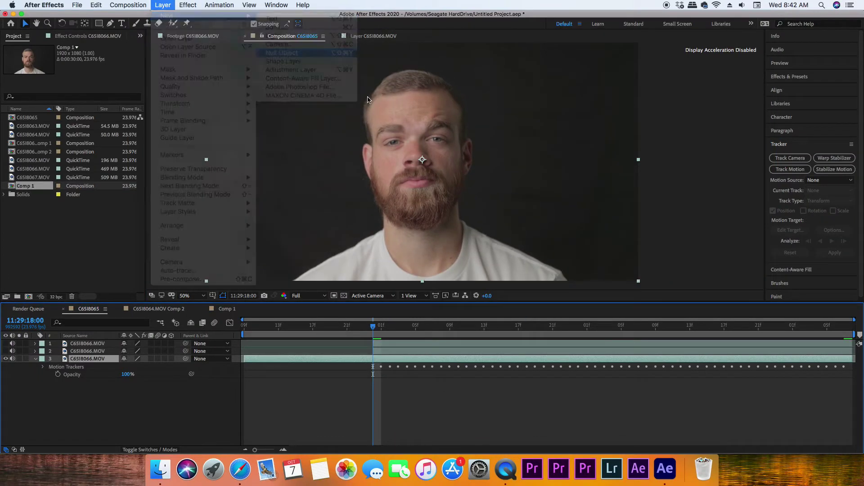
click(771, 230)
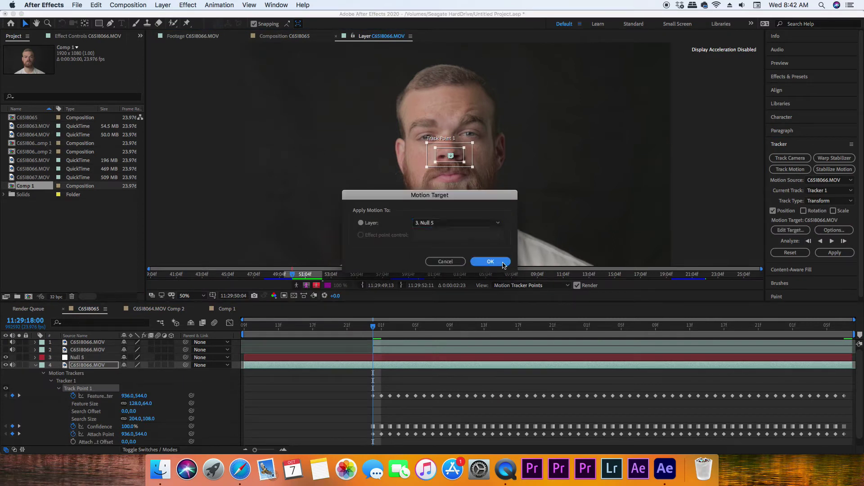
click(503, 263)
click(832, 253)
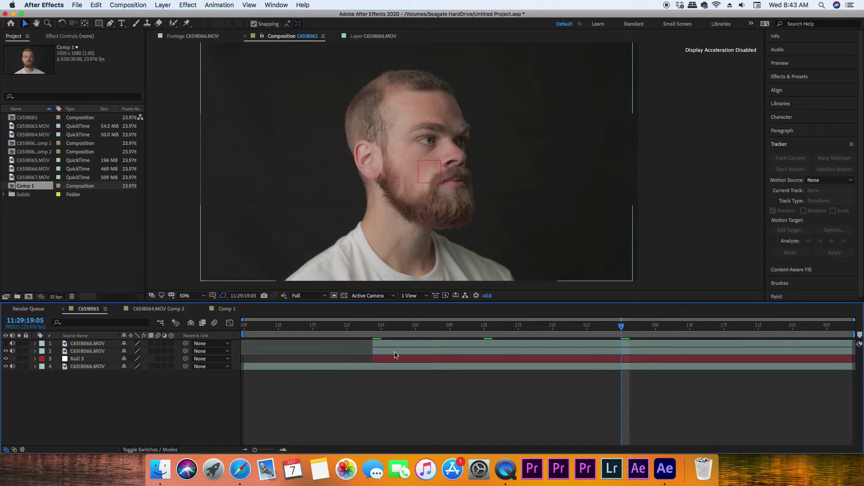
Step: Trim the second portrait layer to a few frames, then reselect it with the Pen tool
drag(373, 352, 414, 356)
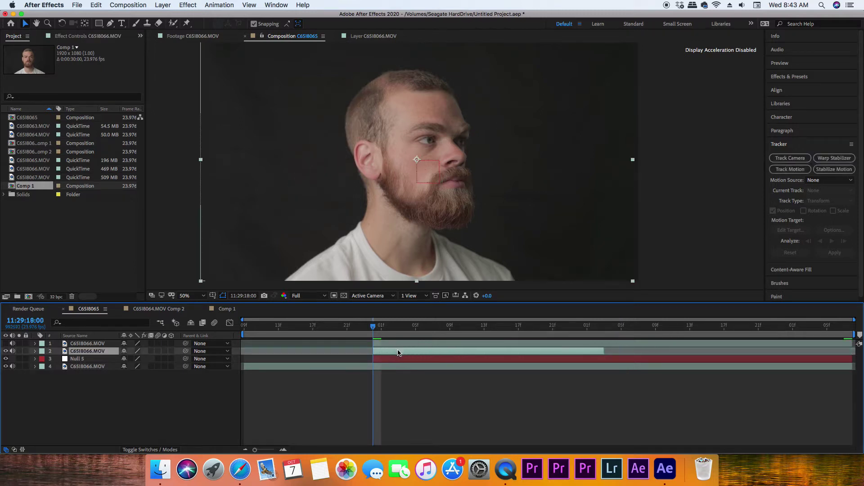
key(super+z)
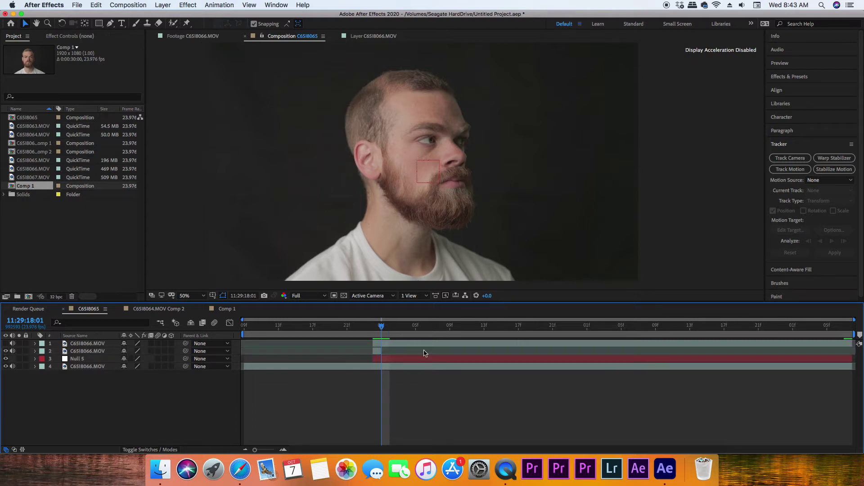
click(377, 351)
click(111, 24)
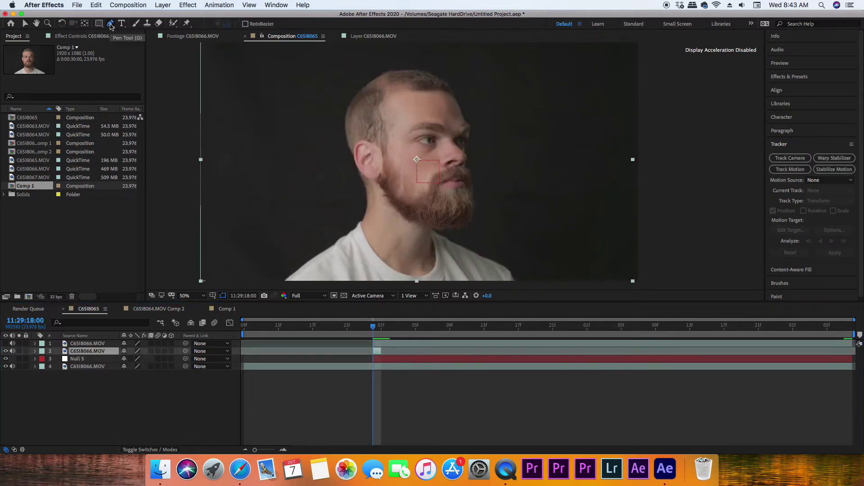
Step: Lower layer 2's Opacity so the profile and frontal faces blend
key(y)
key(t)
drag(126, 359, 97, 354)
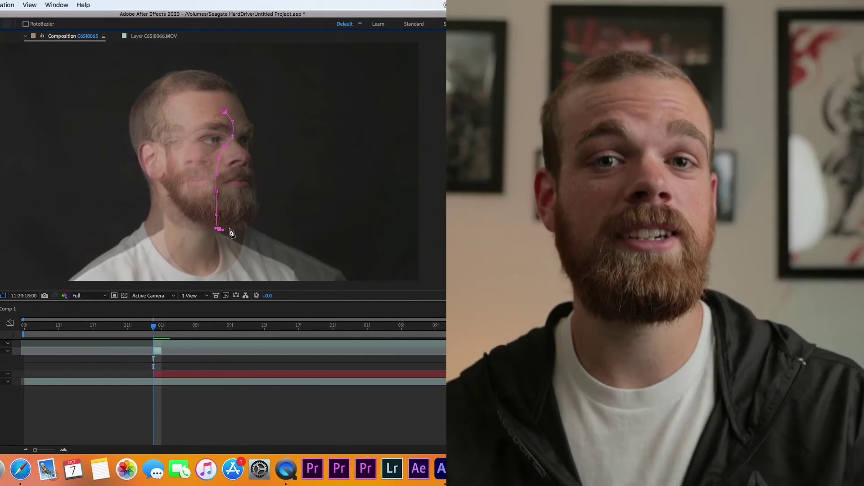
Step: Trace the mask path from the chin along the jawline
scroll(441, 231, up, 3)
click(438, 228)
click(448, 227)
click(247, 165)
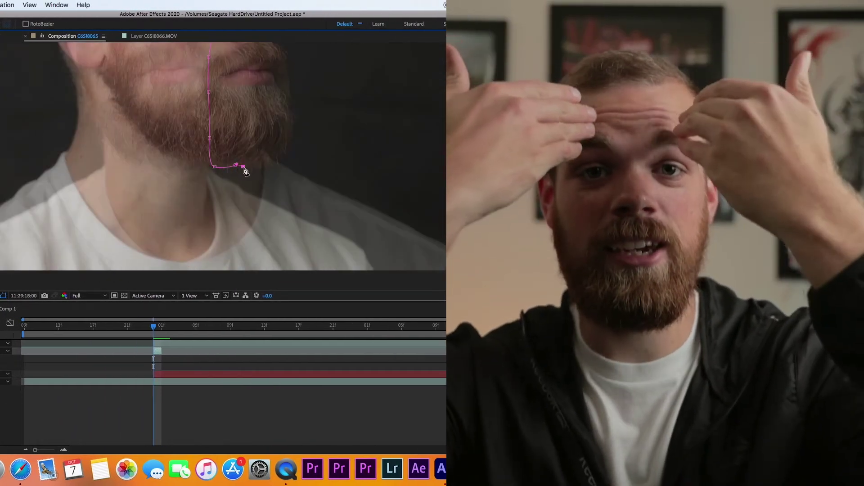
drag(256, 163, 261, 162)
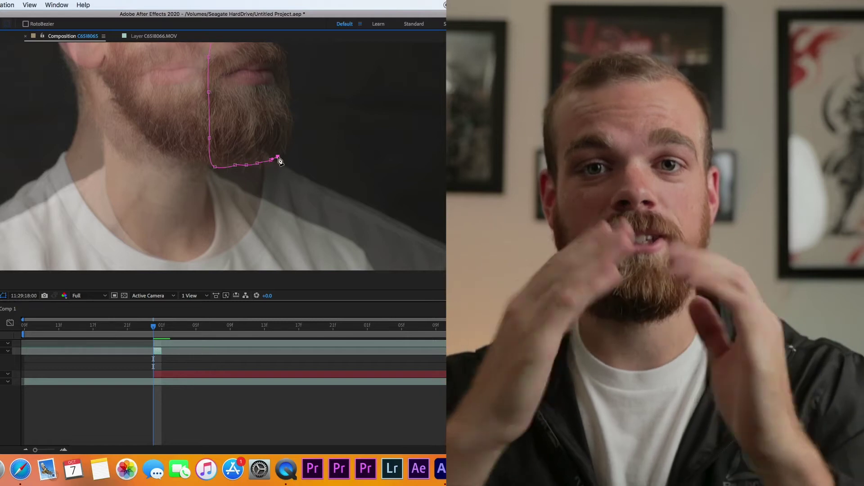
click(291, 134)
click(295, 123)
click(292, 114)
click(291, 106)
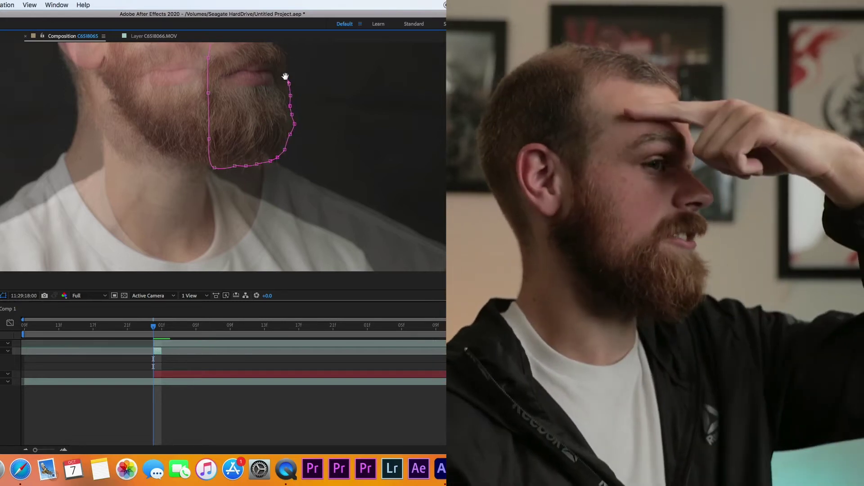
drag(290, 81, 227, 211)
Step: Continue the mask up around the lips to the nose tip, then deselect to preview
click(225, 204)
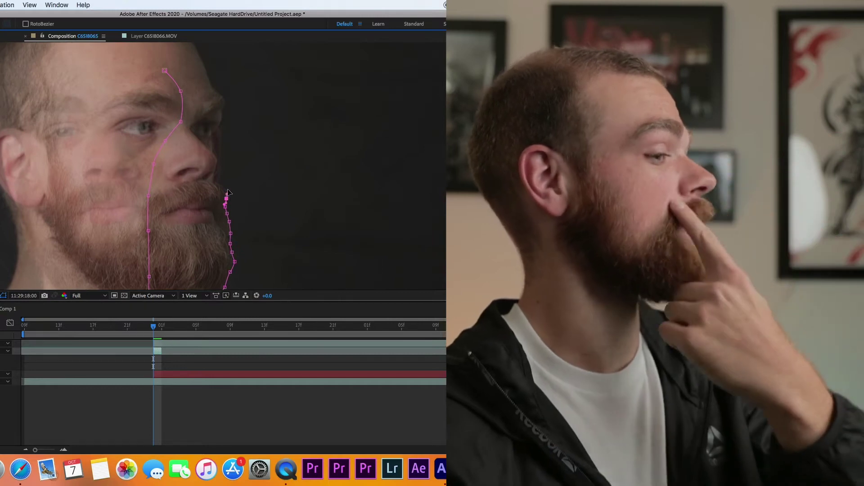
click(213, 184)
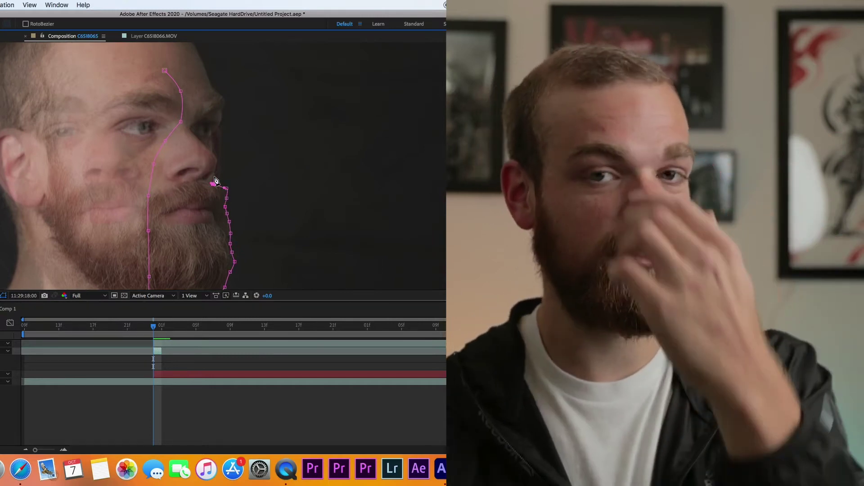
click(214, 174)
click(217, 165)
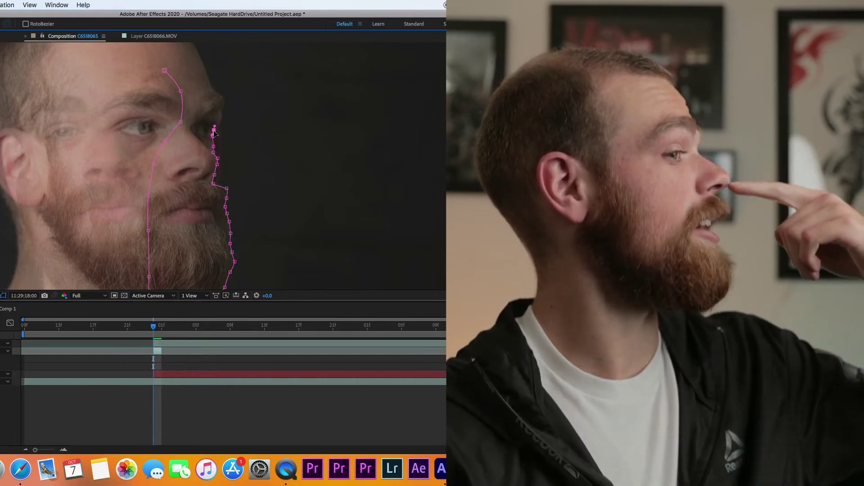
click(216, 128)
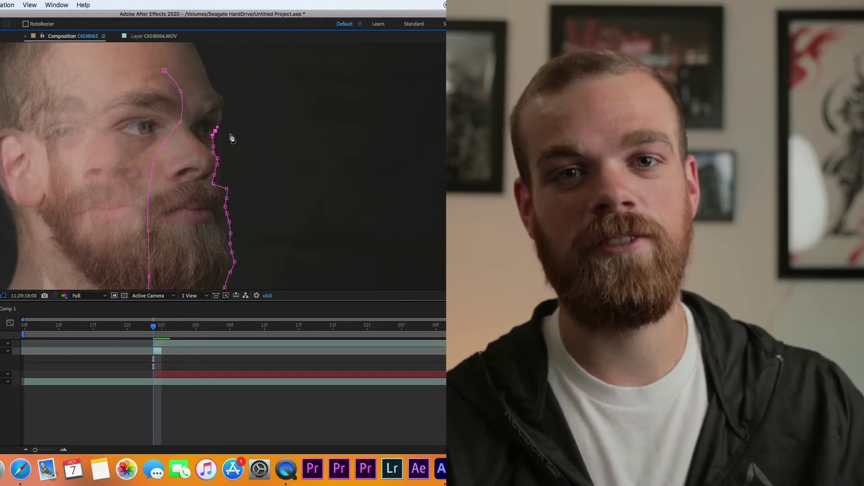
scroll(230, 138, up, 1)
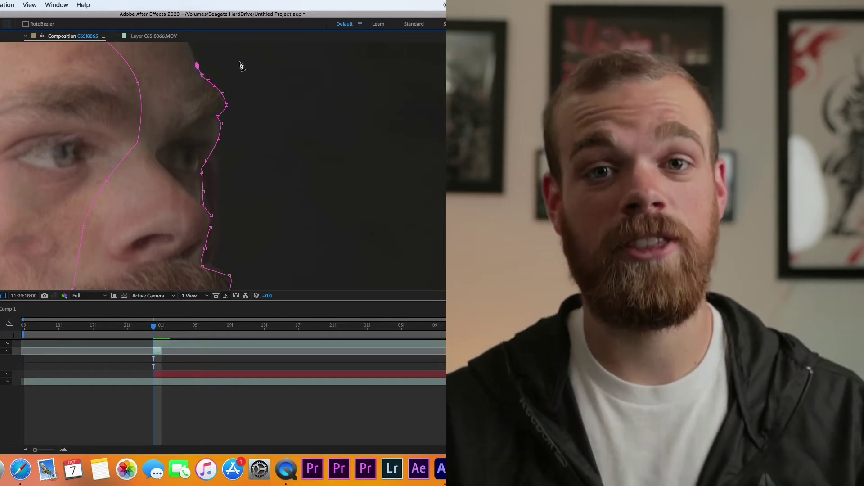
scroll(242, 66, down, 1)
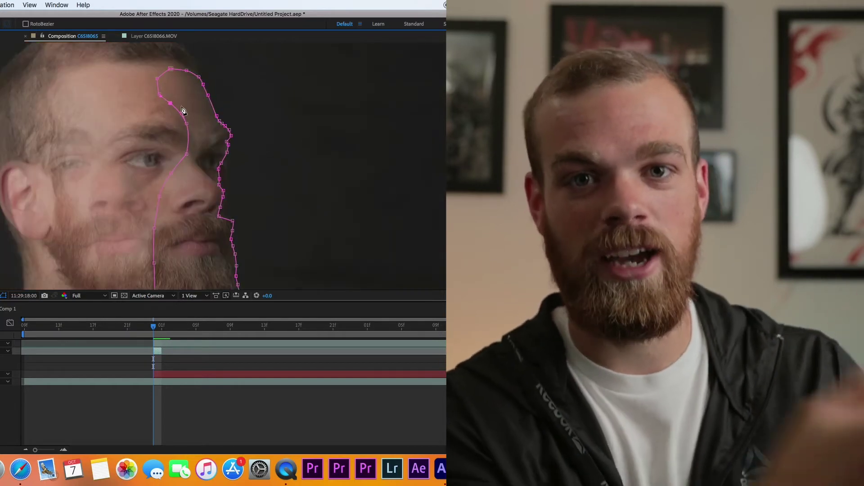
scroll(175, 105, down, 1)
click(212, 402)
scroll(214, 203, down, 1)
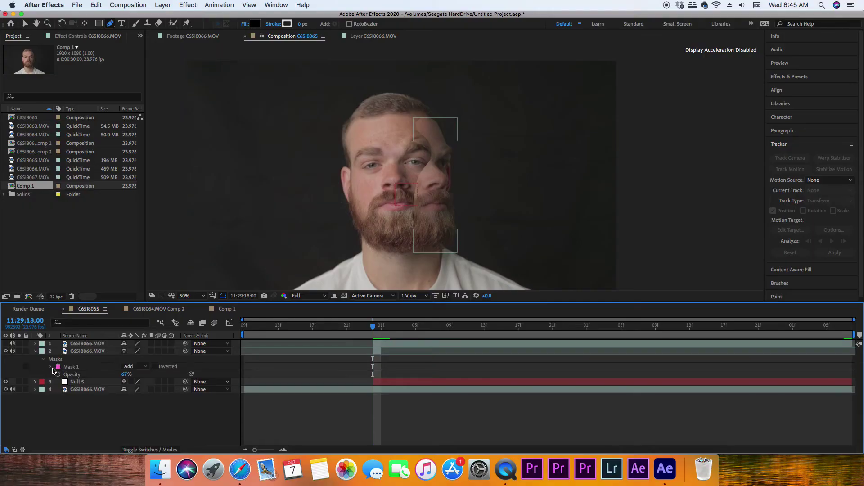
Step: Set Mask 1's feather on the profile layer to 20 pixels
click(51, 366)
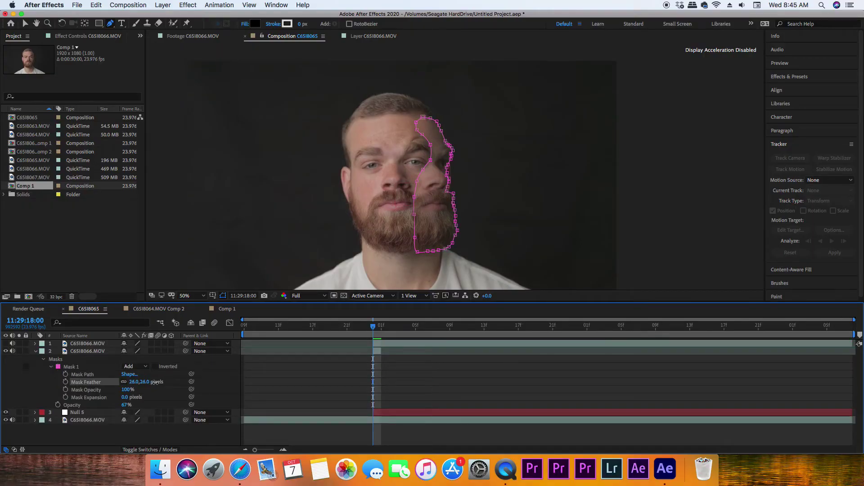
click(331, 378)
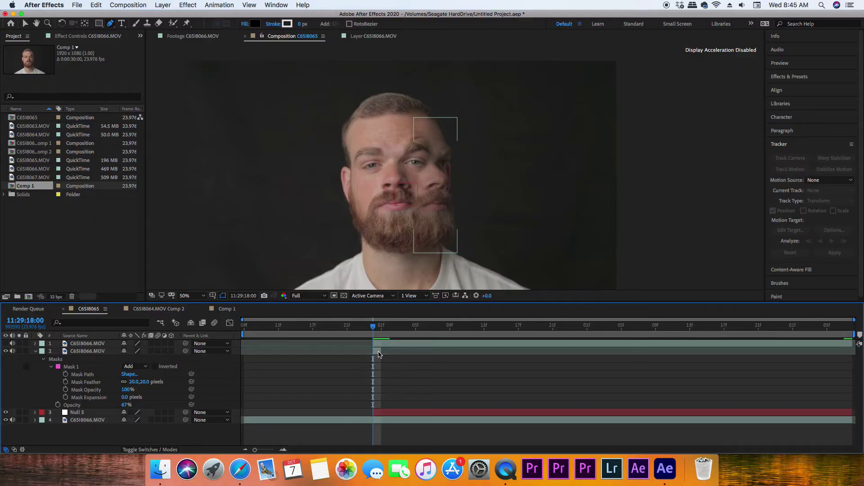
Step: Freeze layer 2 on the current frame, extend it to the comp end, and preview
right_click(378, 354)
mouse_move(412, 262)
click(510, 288)
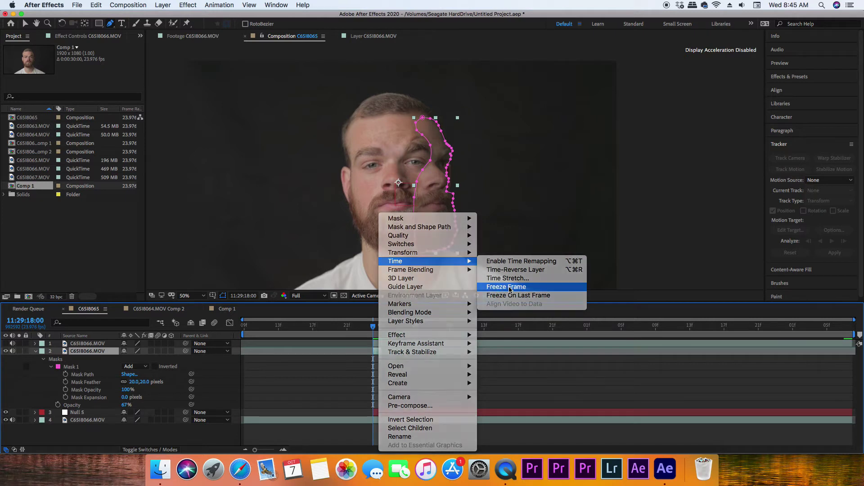
drag(447, 347, 860, 343)
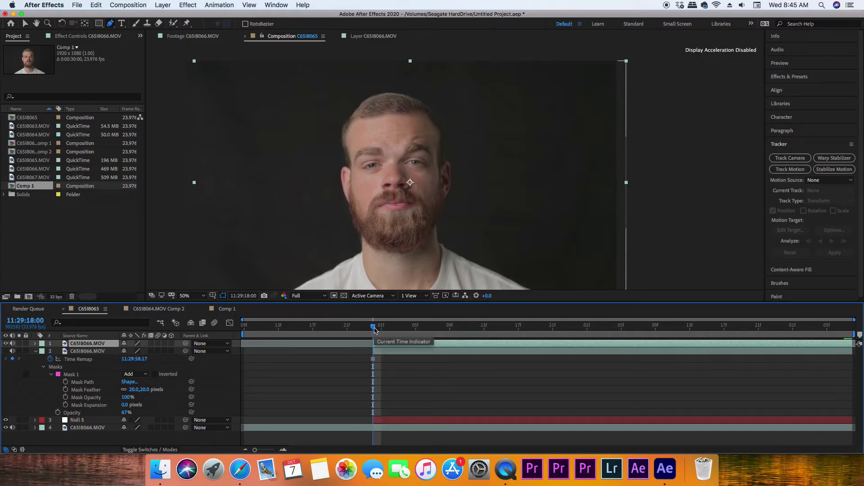
key(space)
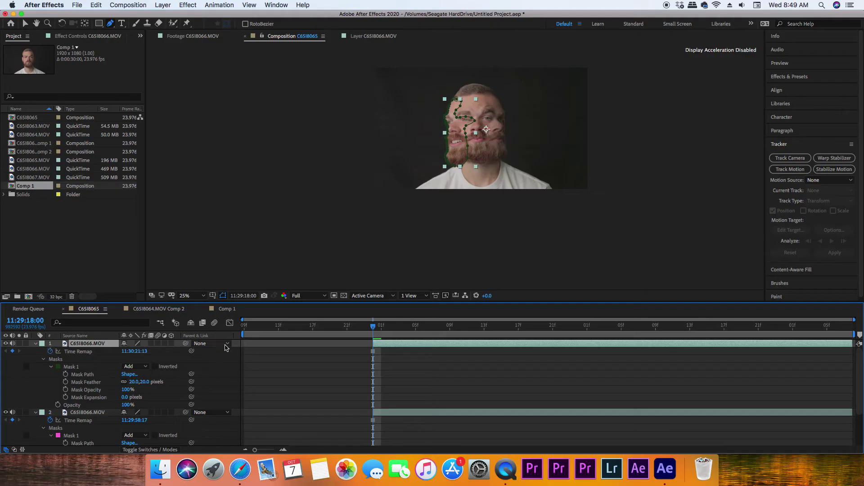
Step: Parent the top face-slice layer to 3. Null 5
click(225, 346)
click(227, 384)
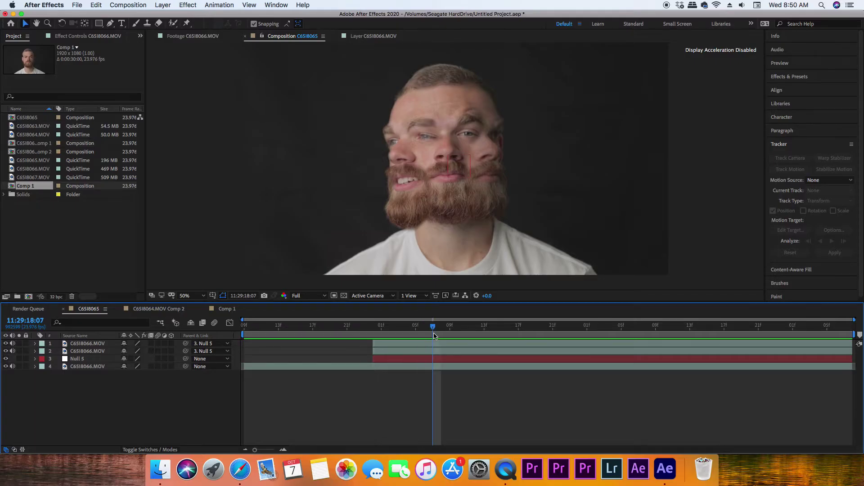
Step: Place puppet pins around the top face slice in its Layer view
click(436, 344)
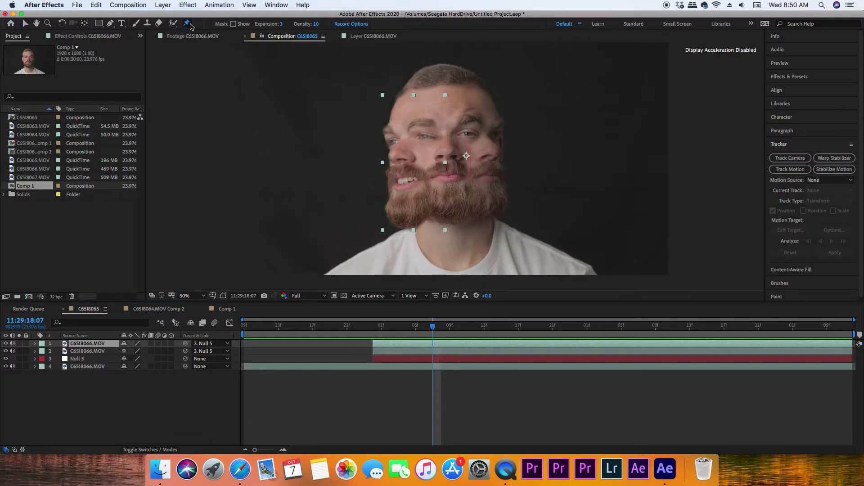
double_click(434, 346)
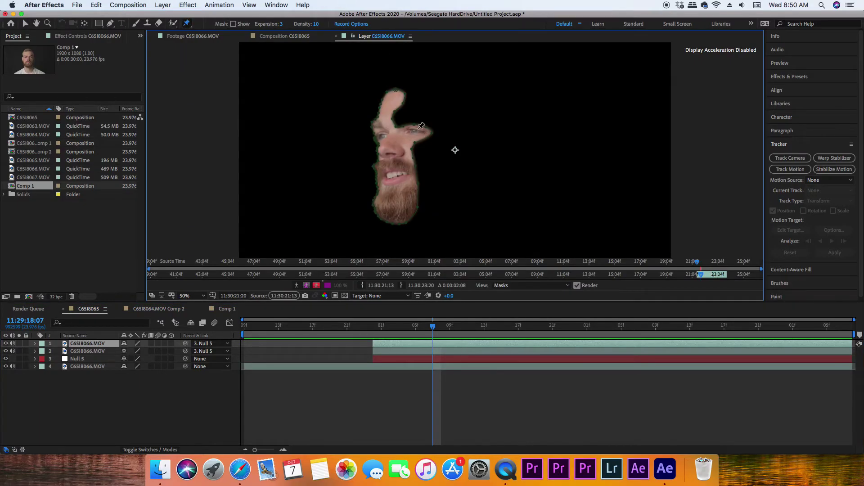
scroll(394, 97, up, 2)
scroll(423, 113, down, 3)
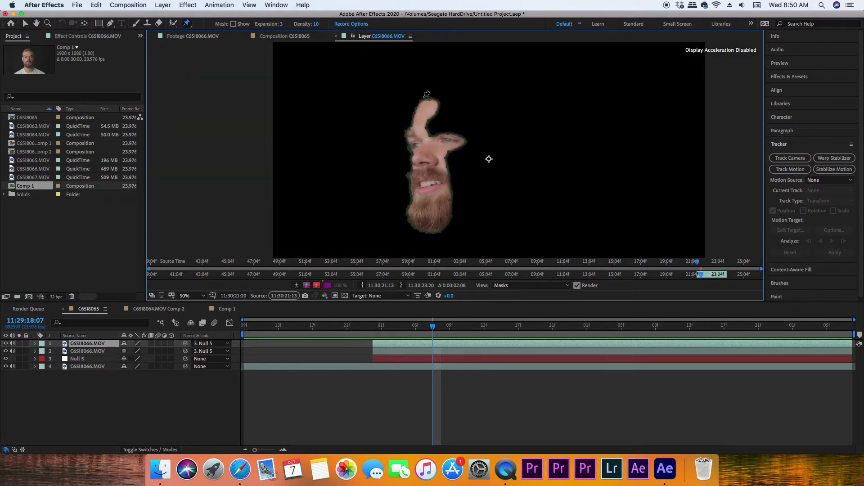
click(423, 104)
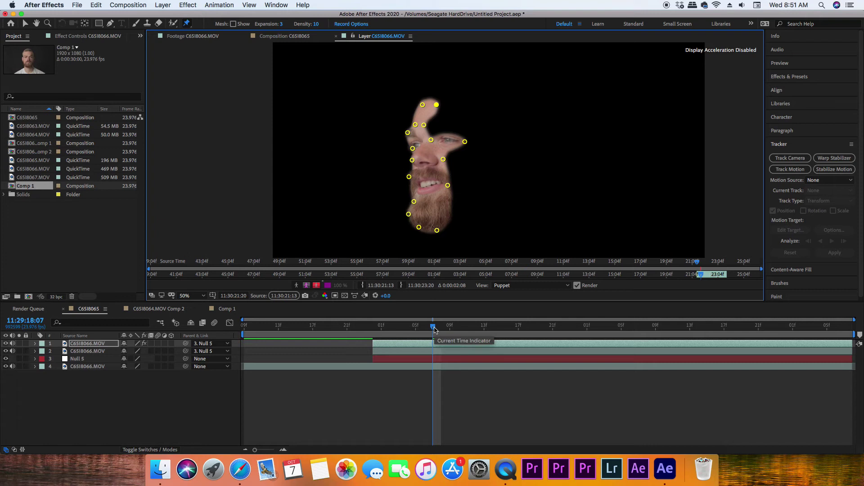
Step: At frame 18:00 in the comp, drag the chin and another pin to warp the face
click(452, 337)
drag(433, 328, 373, 329)
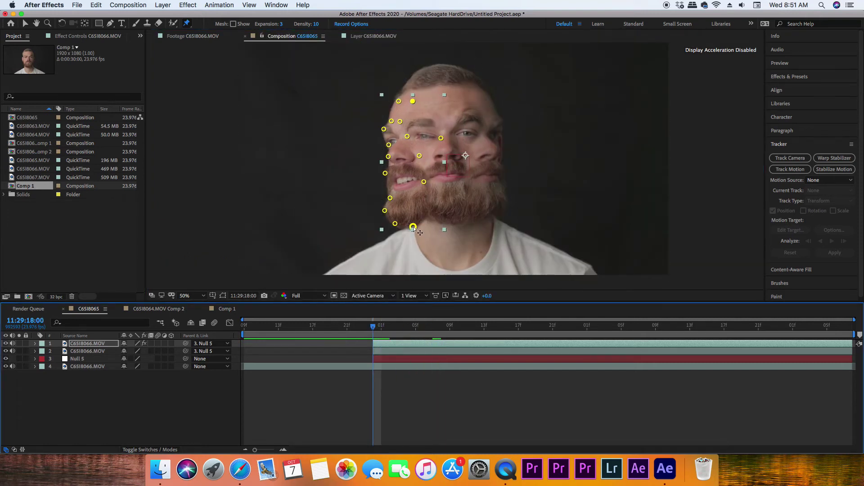
drag(419, 233, 412, 138)
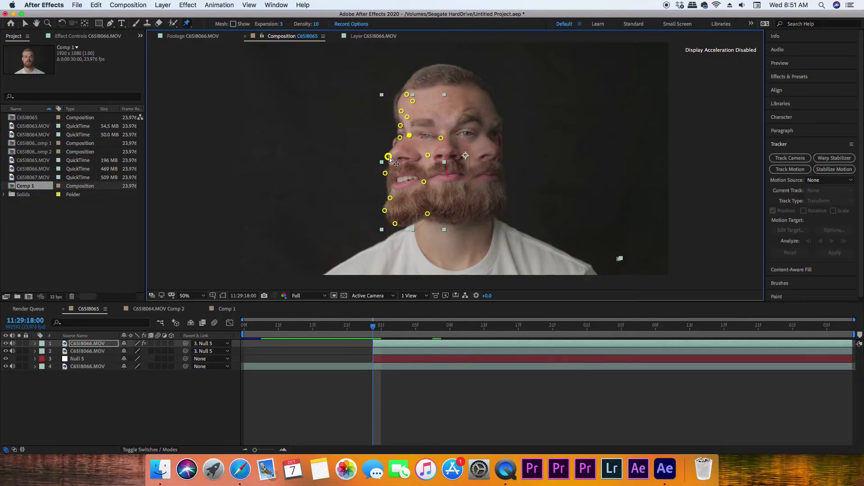
drag(390, 158, 401, 155)
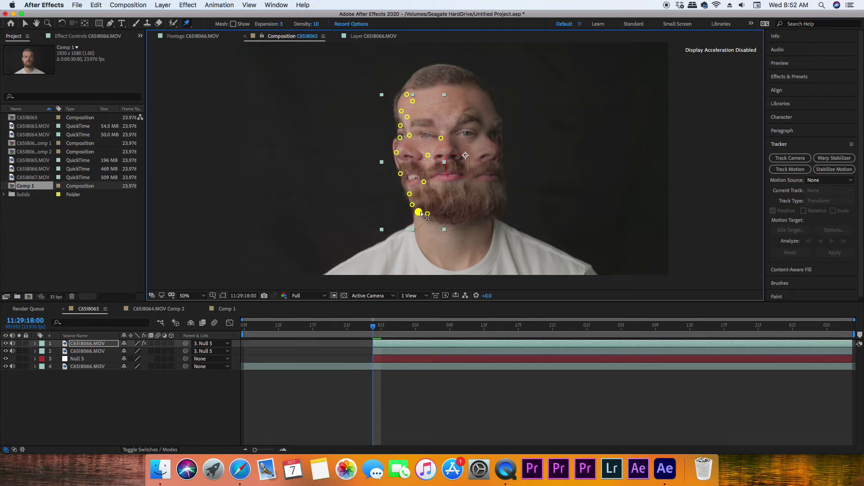
Step: Scrub the warp, then set a 100% Opacity keyframe on the top face slice
click(401, 391)
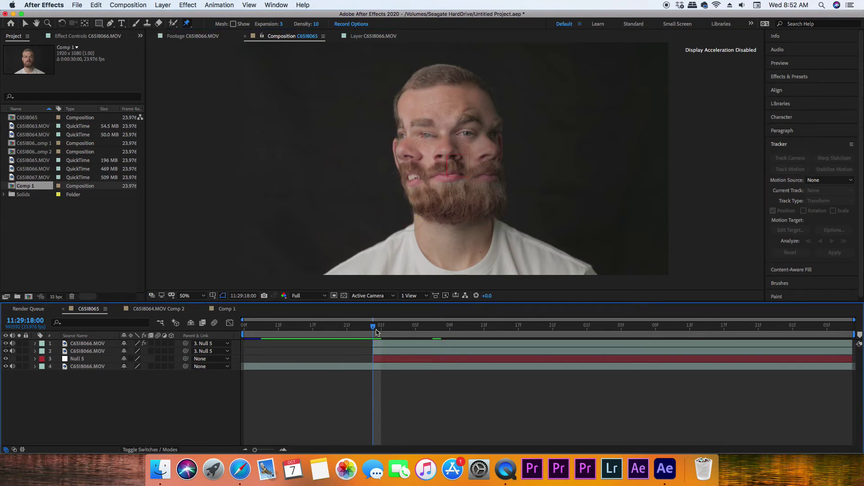
drag(426, 328, 383, 332)
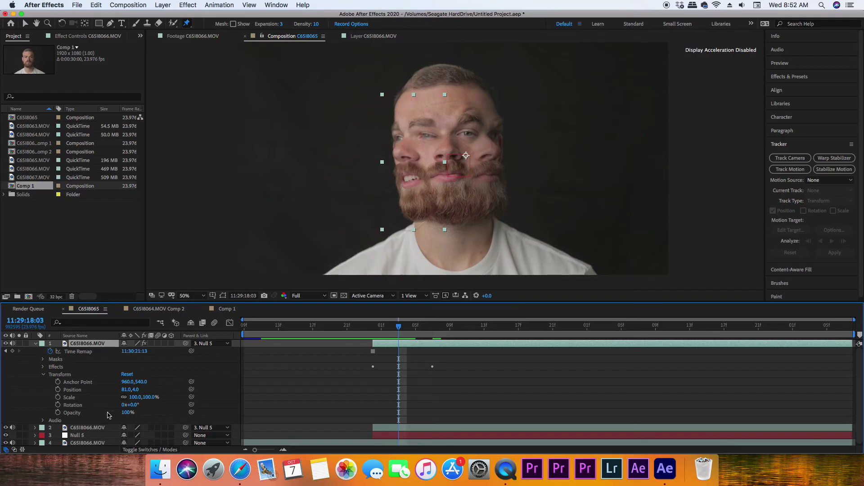
click(59, 412)
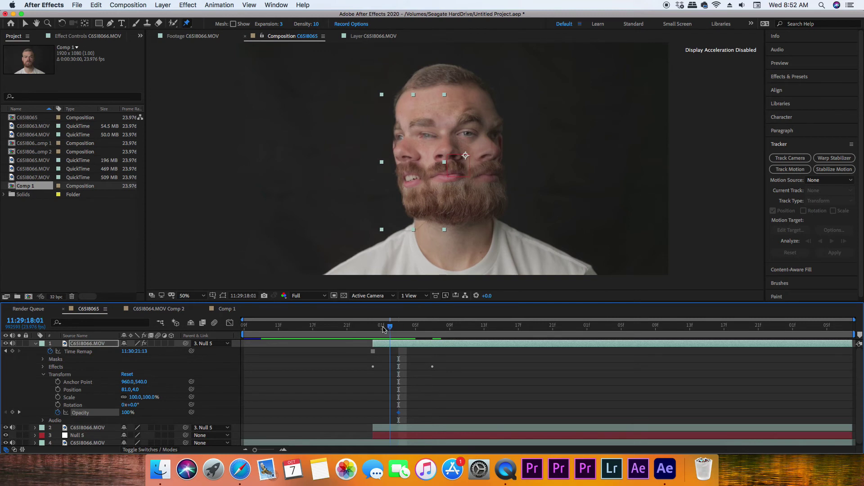
Step: Set Opacity to 0% at 18:00 and Easy Ease the opacity and pin keyframes
key(j)
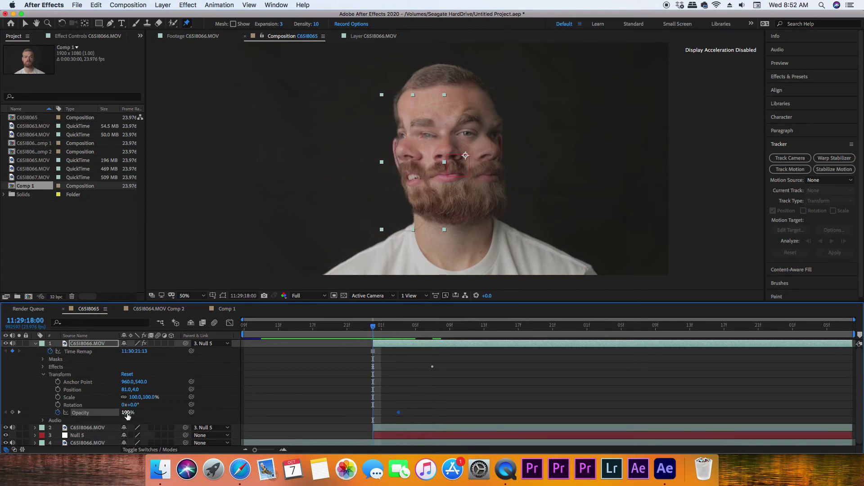
key(Return)
key(u)
drag(484, 374, 364, 379)
mouse_move(424, 445)
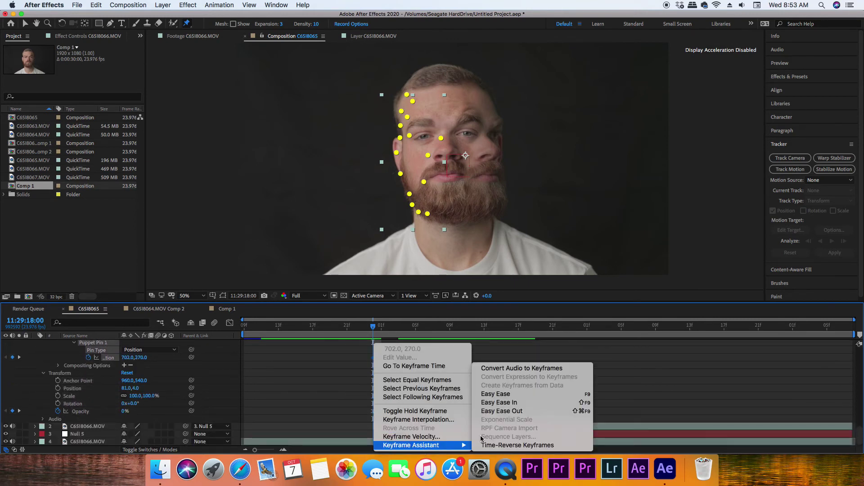
click(490, 393)
Step: Easy Ease the opacity keyframes and keyframe Mask Expansion at -25 pixels
drag(412, 395, 372, 416)
right_click(373, 413)
mouse_move(408, 446)
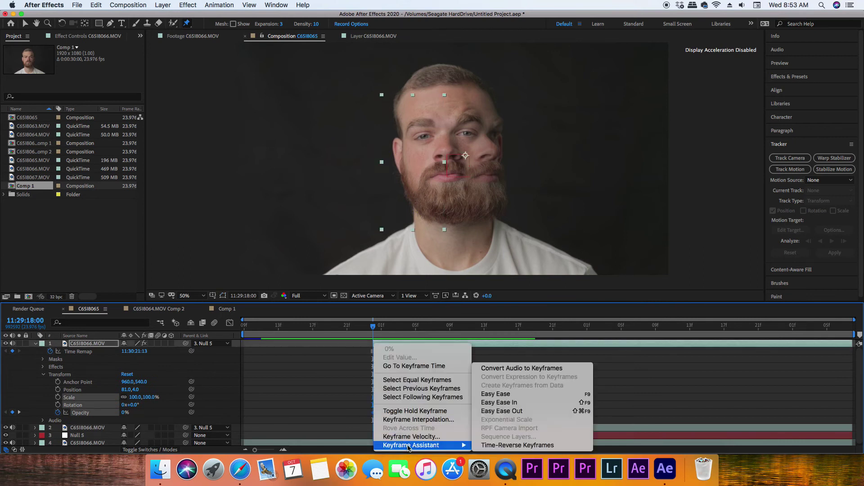
click(495, 393)
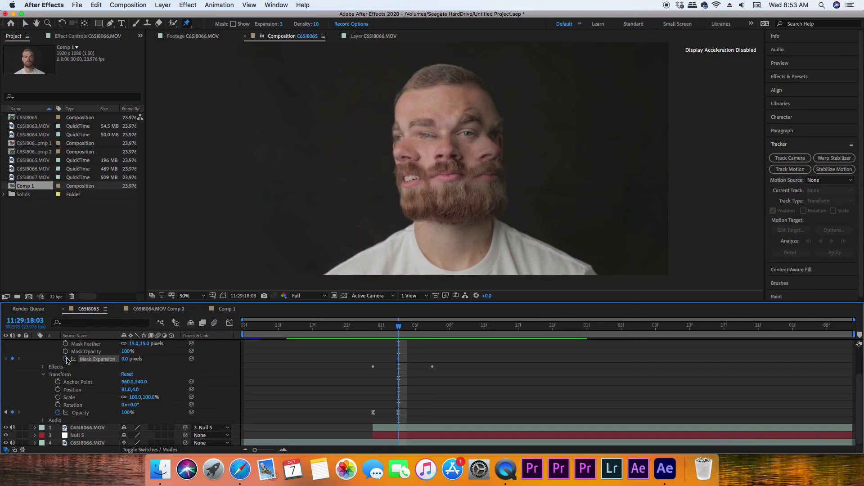
click(65, 358)
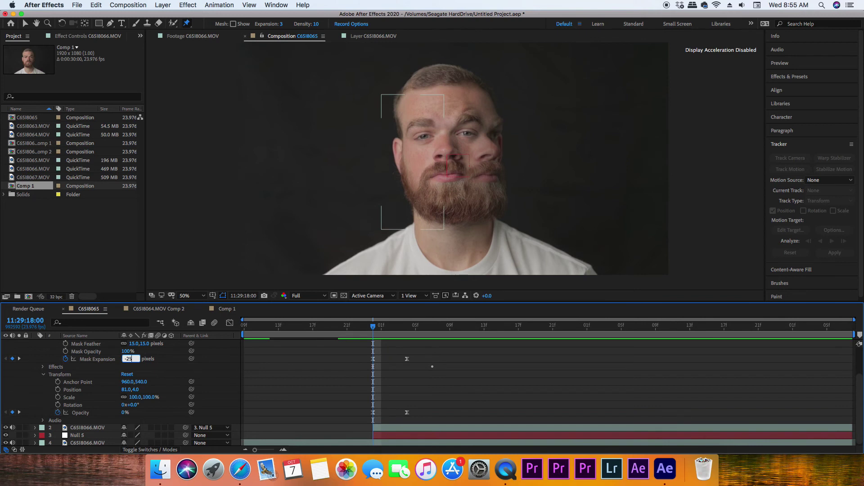
key(Return)
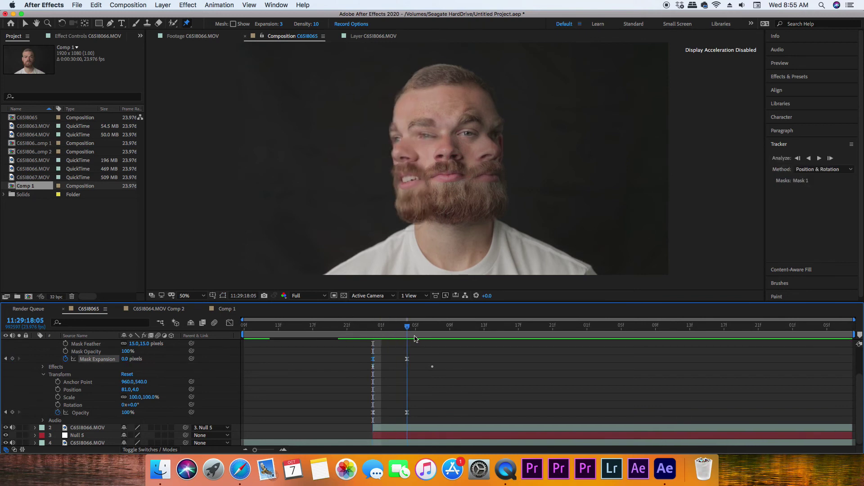